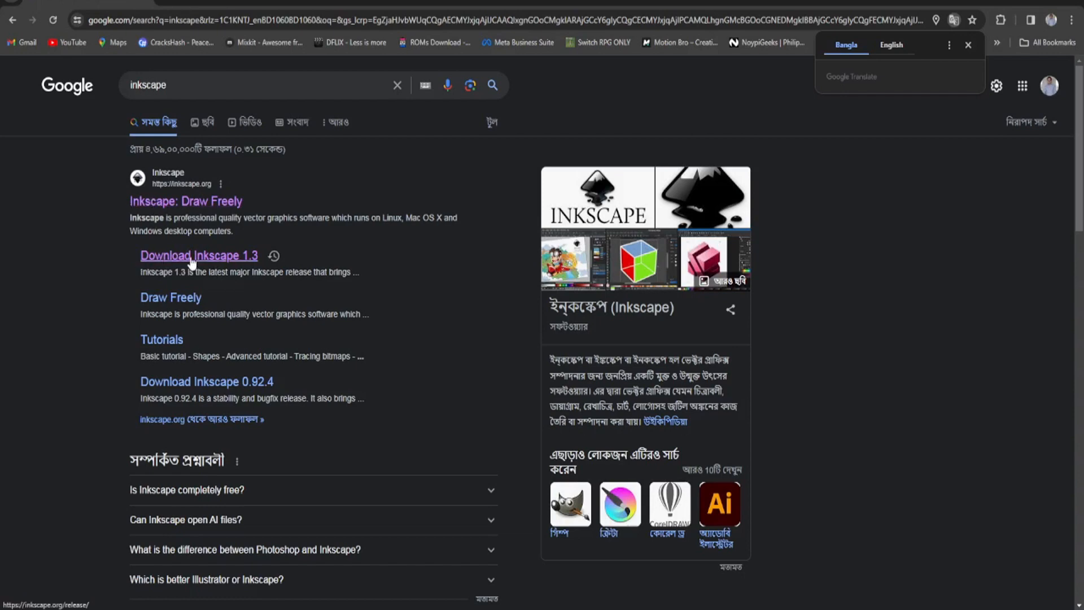
- Look over the search results for inkscape and open the Download Inkscape 1.3 page on inkscape.org
scroll(192, 263, down, 12)
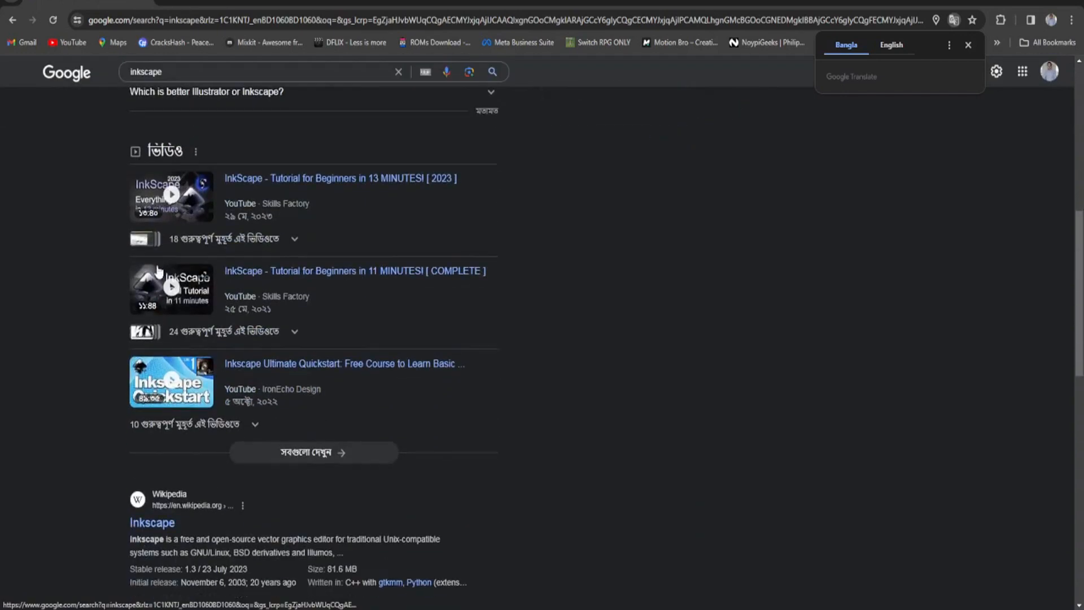
scroll(70, 329, down, 3)
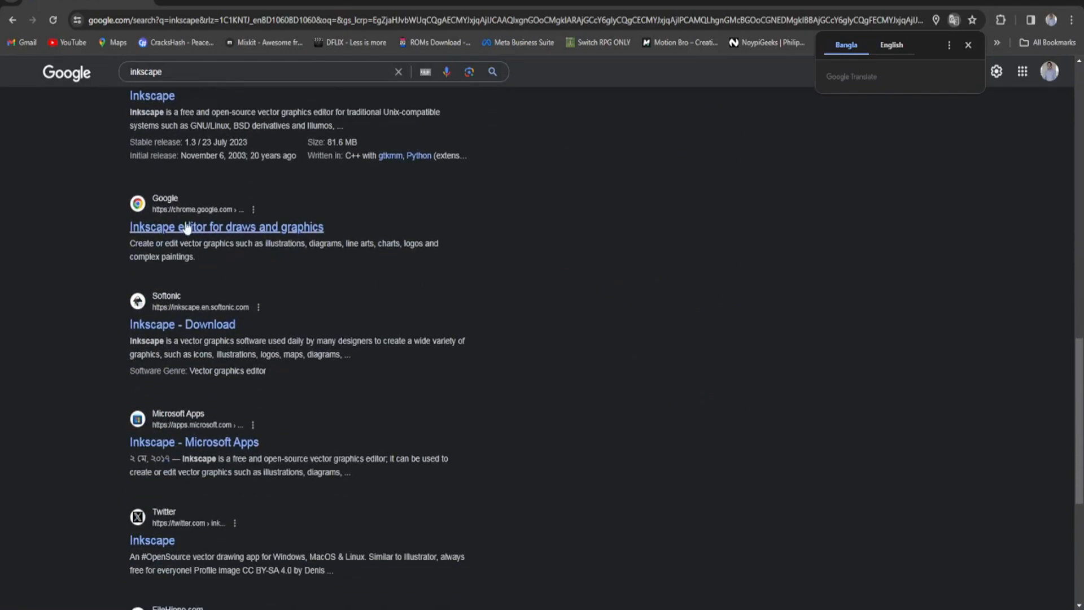
scroll(101, 372, down, 3)
scroll(99, 370, up, 15)
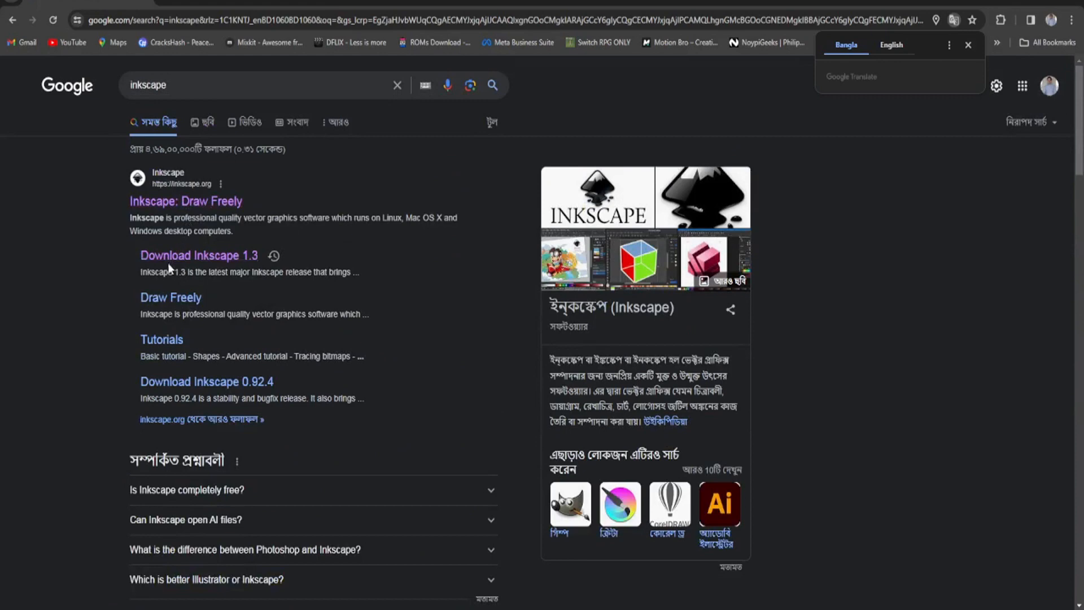
click(224, 259)
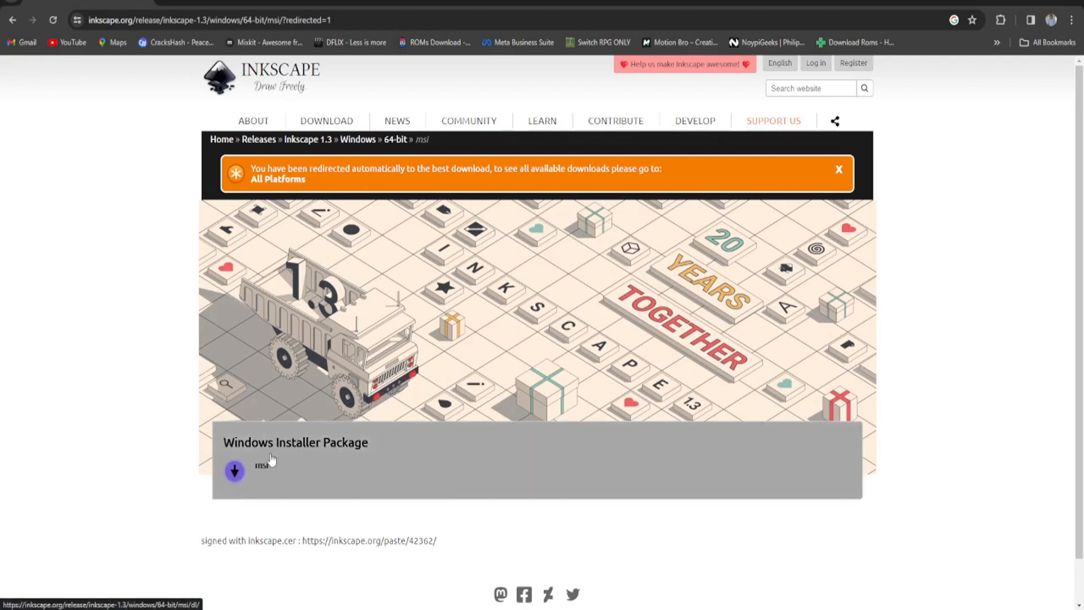
- Check the release page listing all platforms, return to the 64-bit Windows page and download the msi installer package
click(275, 180)
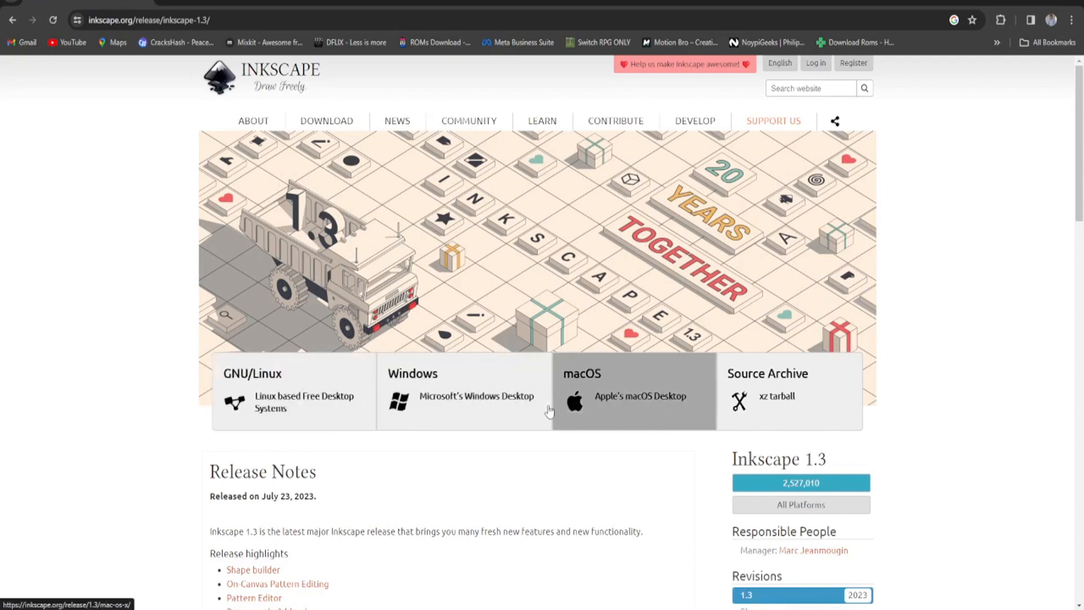
click(13, 19)
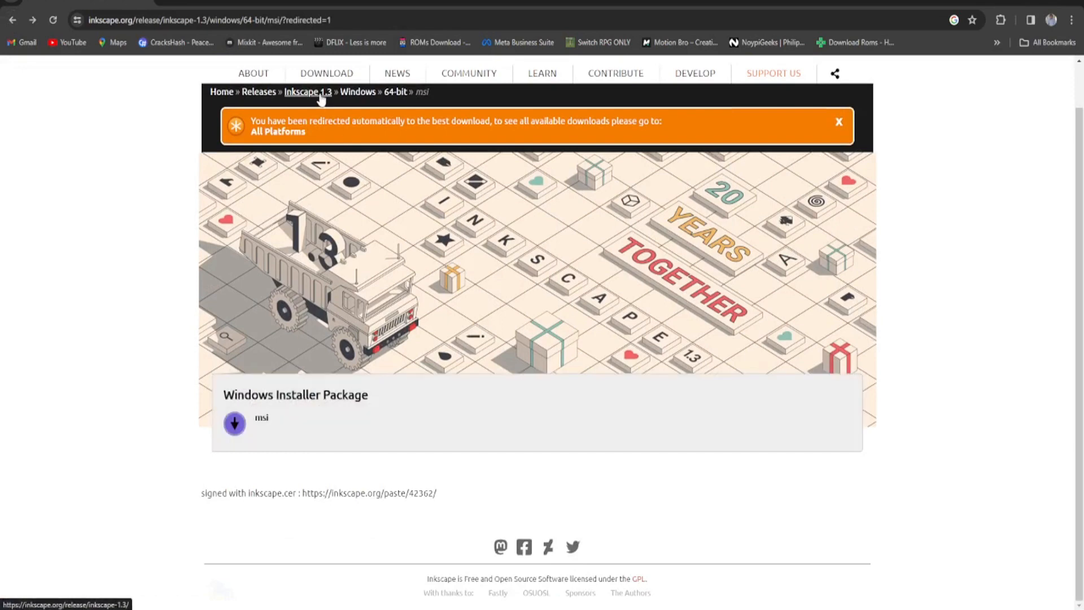
click(324, 450)
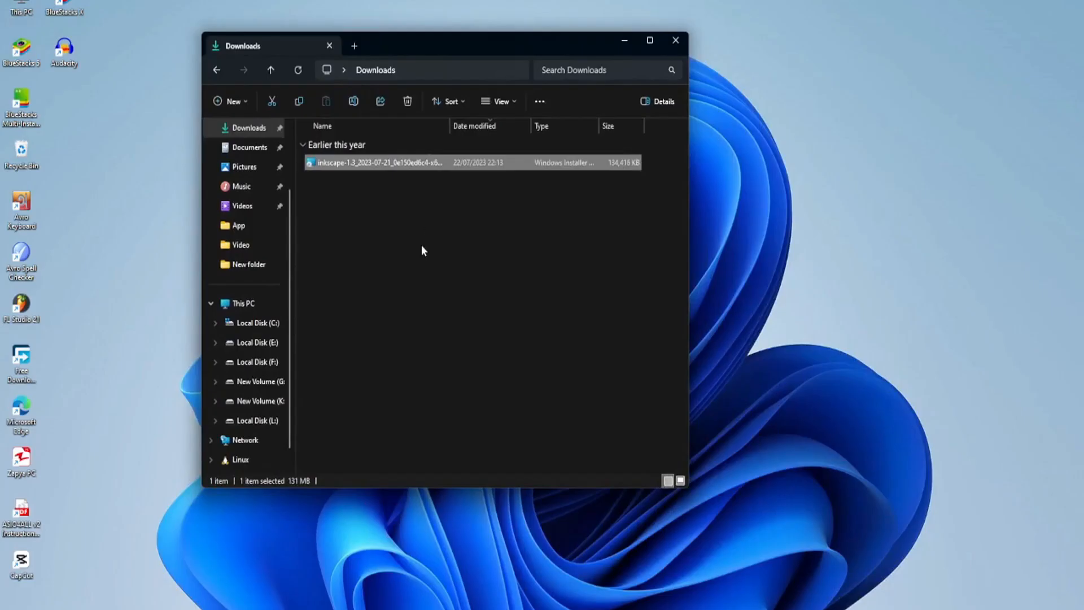
- Run the downloaded Inkscape 1.3 installer and advance the setup wizard to the custom setup options
right_click(345, 166)
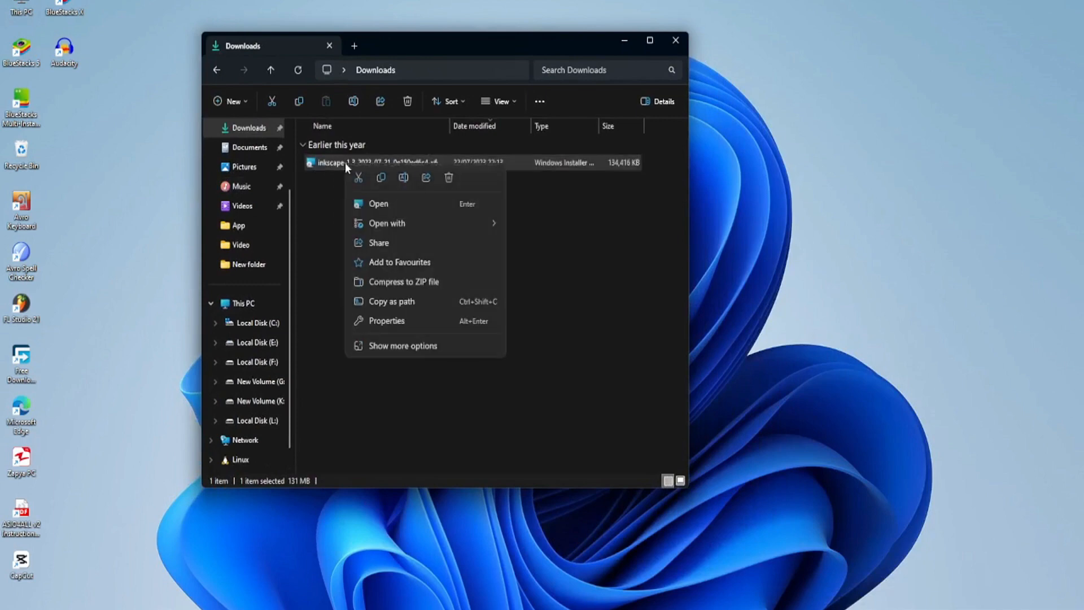
click(371, 203)
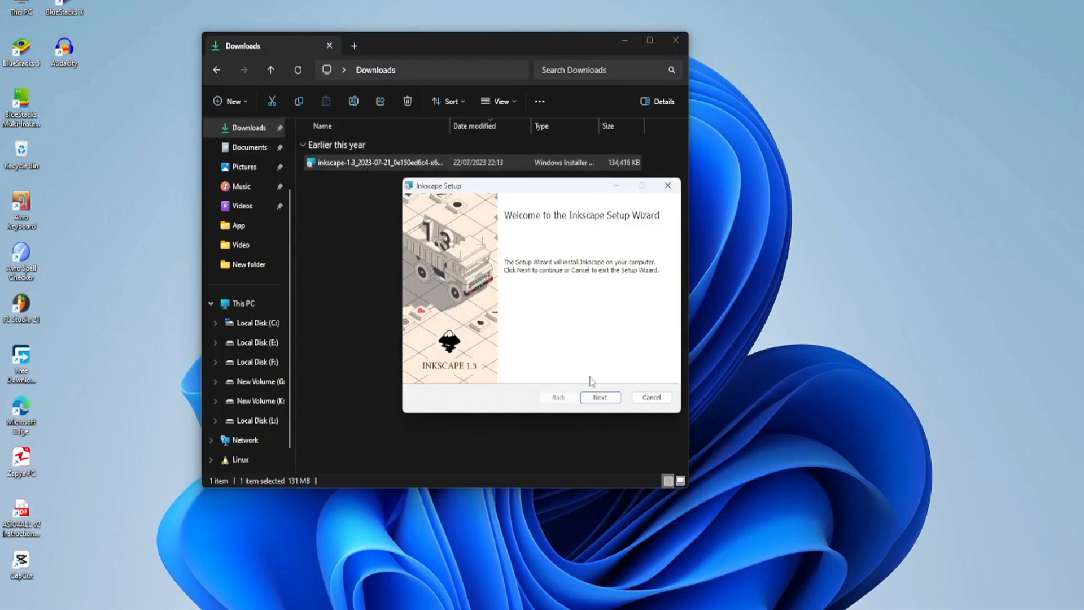
click(599, 397)
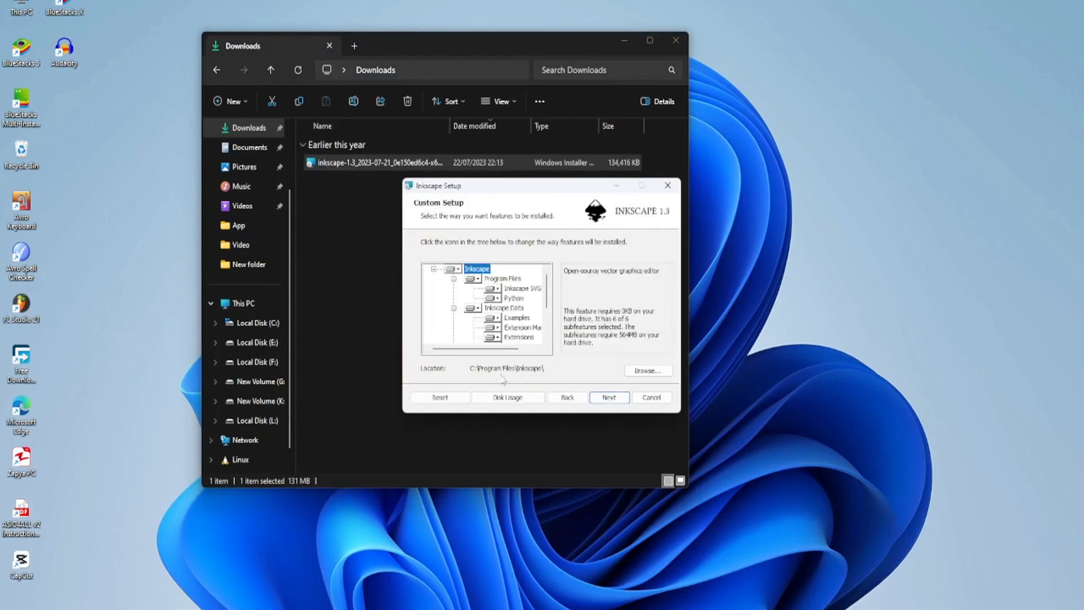
- Review the installer's feature tree and destination folder setting, leaving the install location unchanged
drag(501, 350, 516, 350)
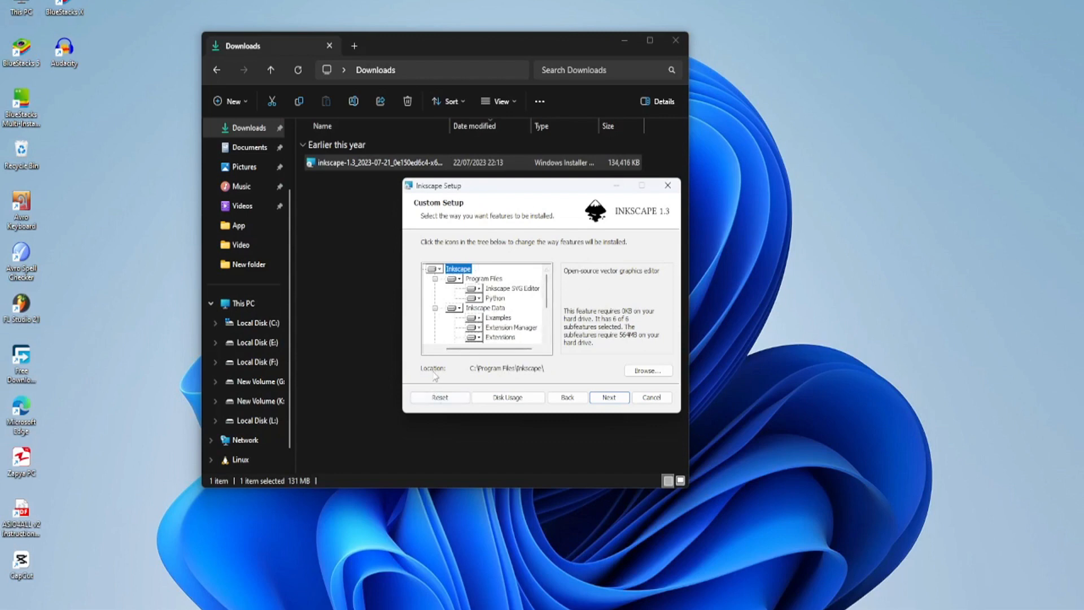
click(650, 371)
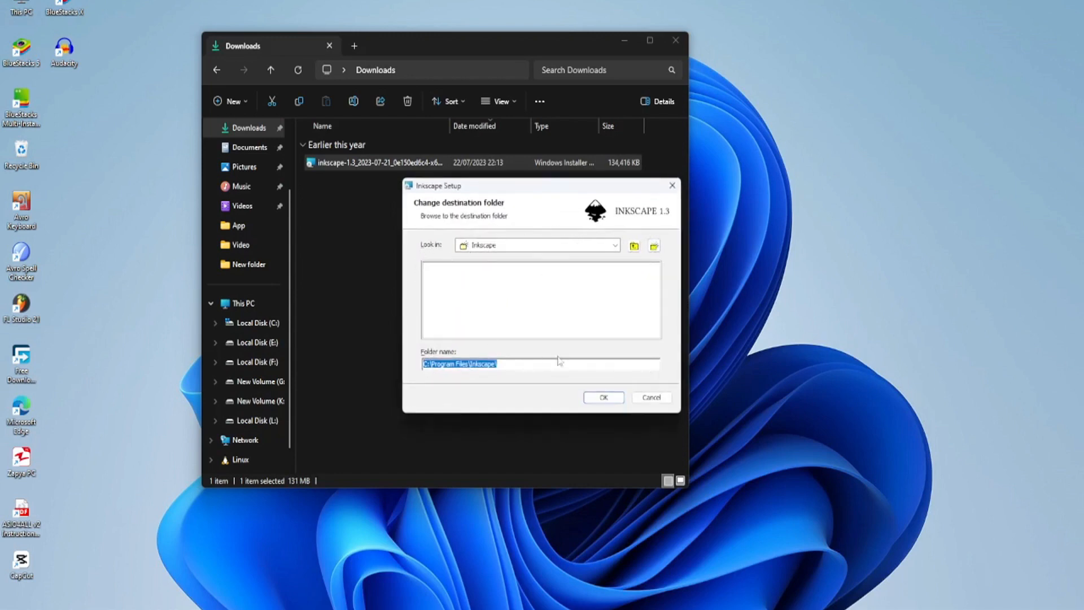
click(665, 400)
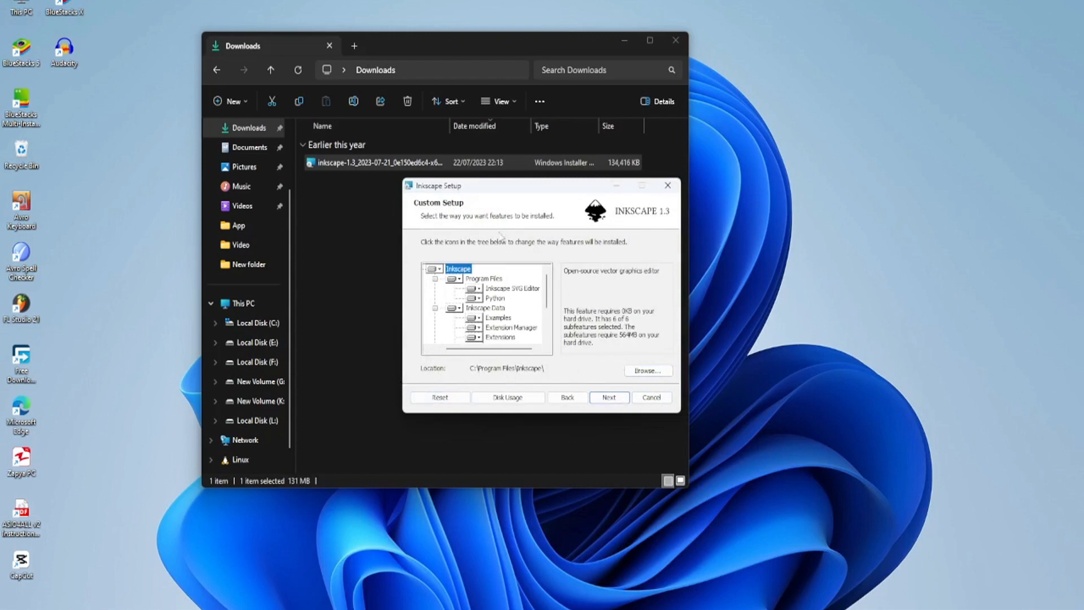
- Install Inkscape with the default features in C:\Program Files\Inkscape\ and finish the setup wizard
click(609, 398)
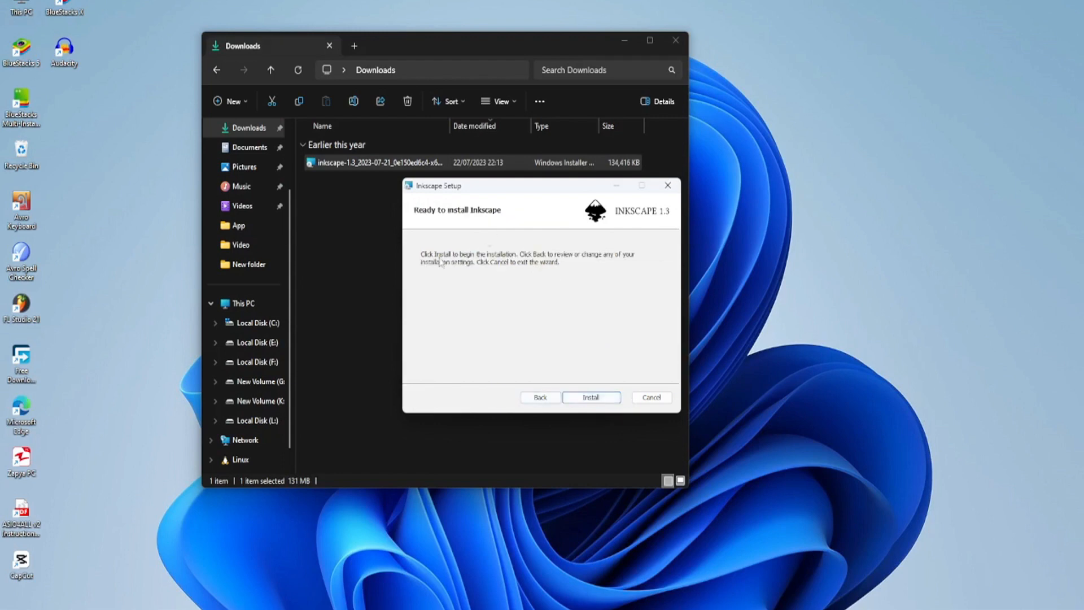
click(599, 399)
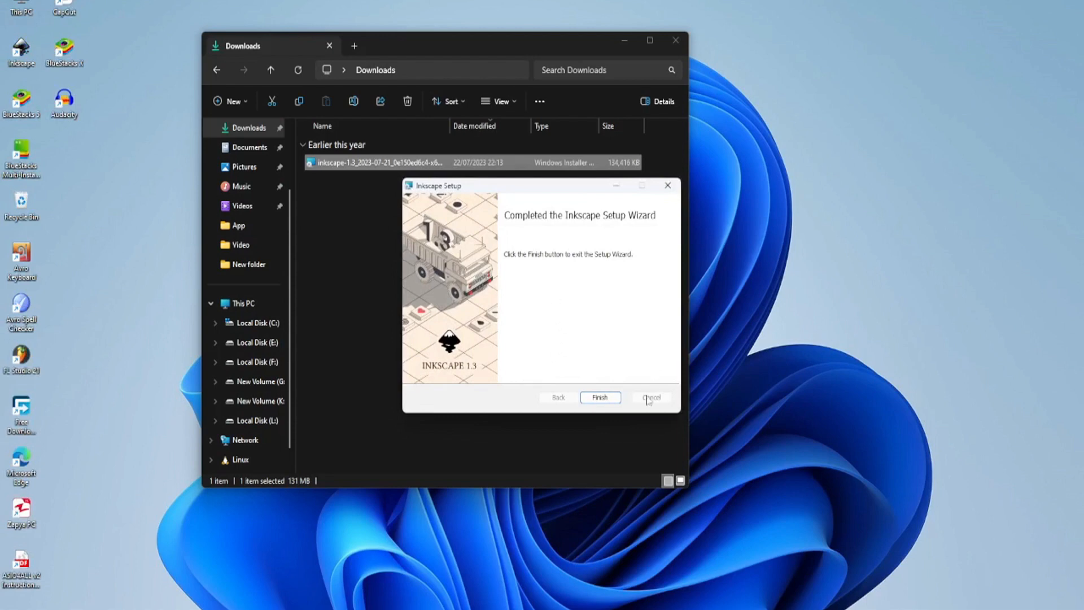
click(598, 398)
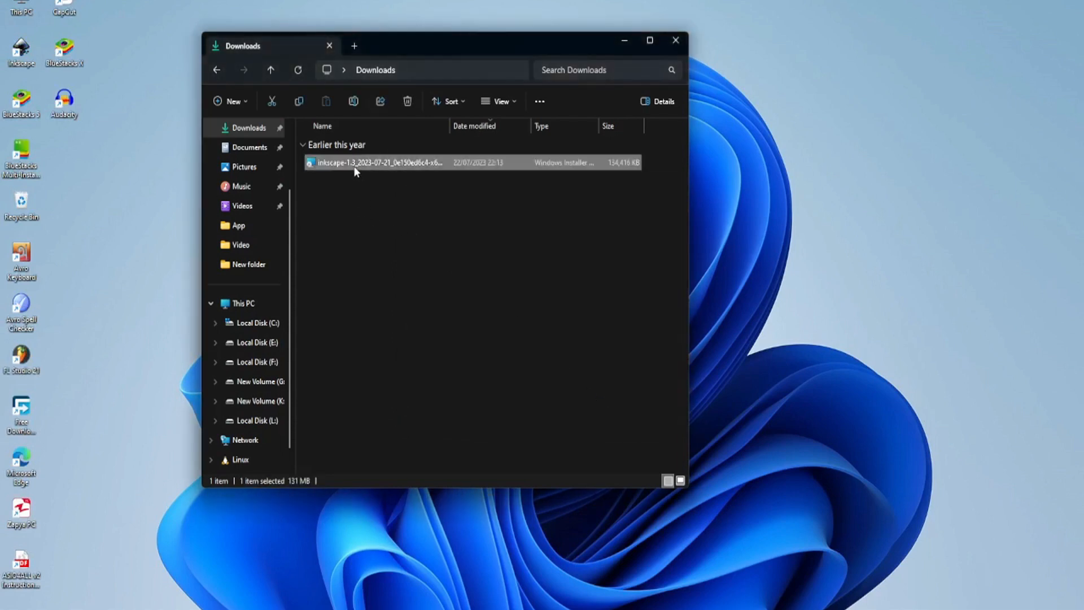
- Close the Downloads folder and launch Inkscape from the desktop
key(Delete)
key(alt+F4)
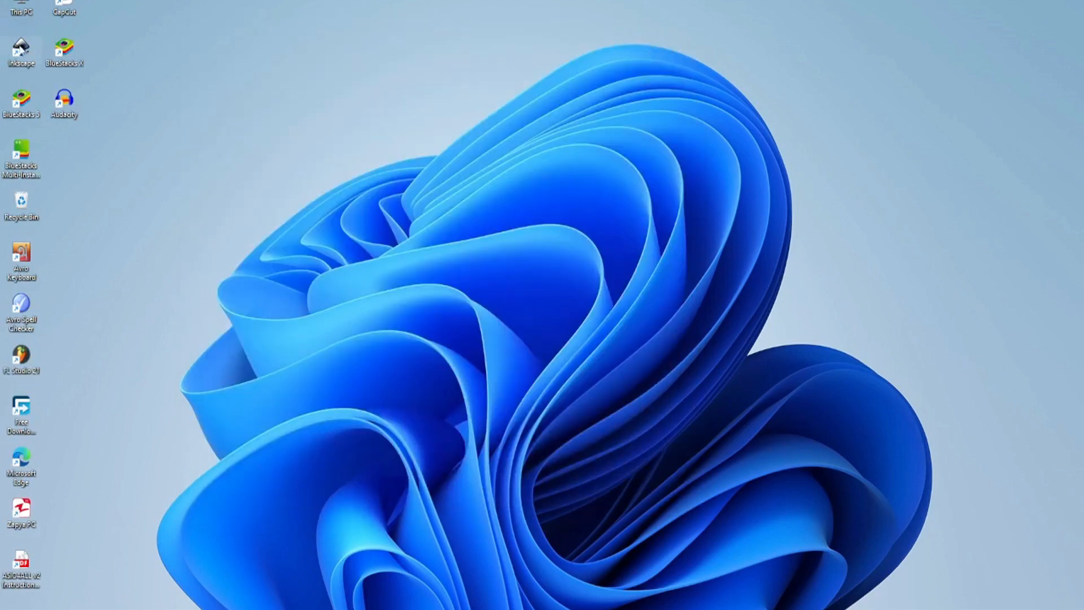
double_click(26, 64)
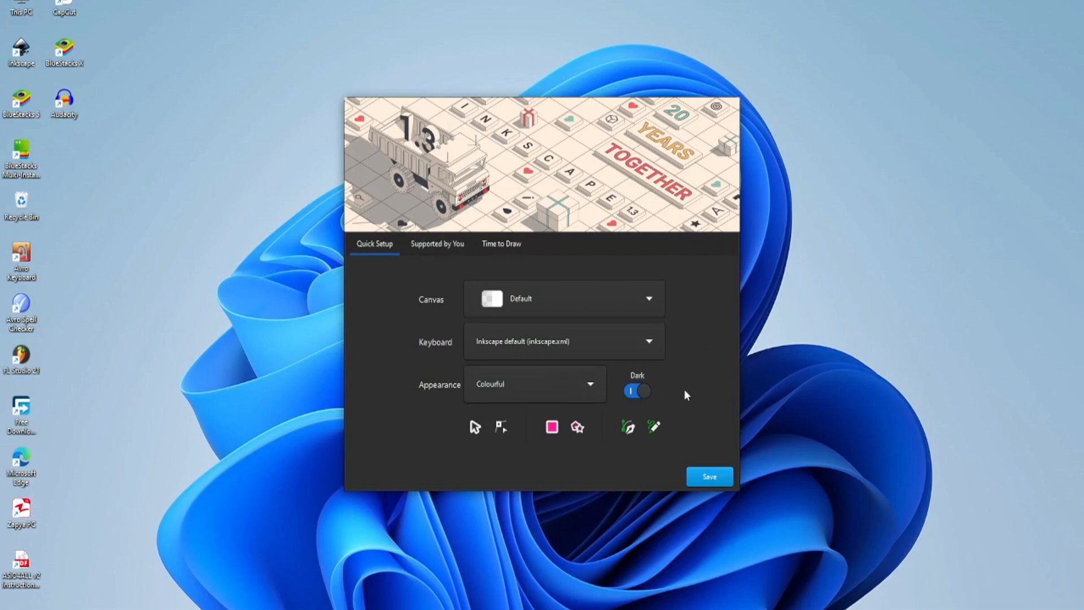
- Compare the light and dark interface themes in the quick setup, leaving the Dark option enabled
click(643, 392)
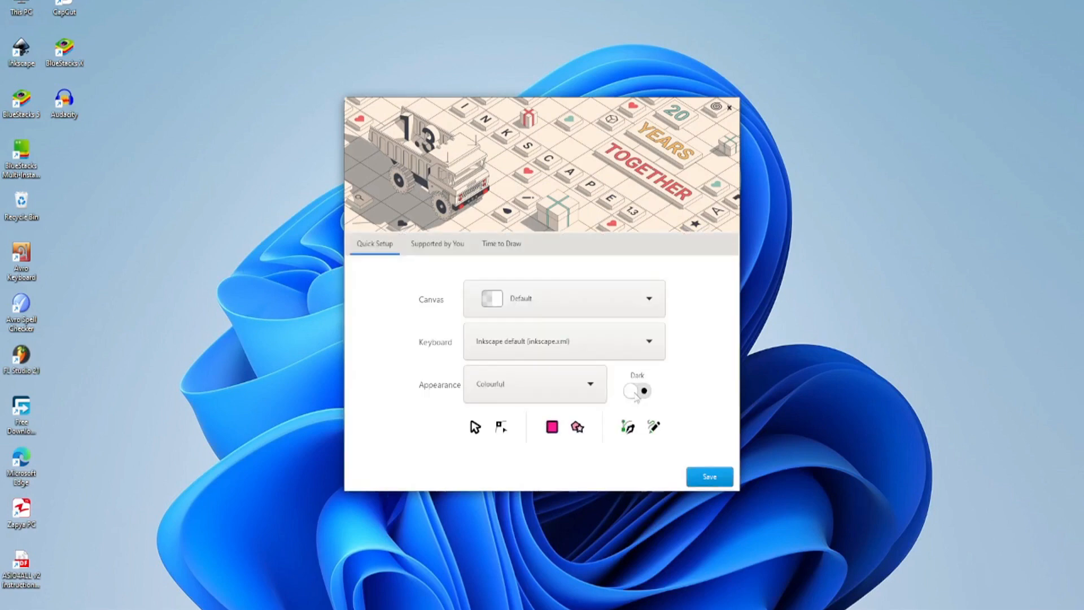
click(635, 393)
click(646, 390)
click(645, 392)
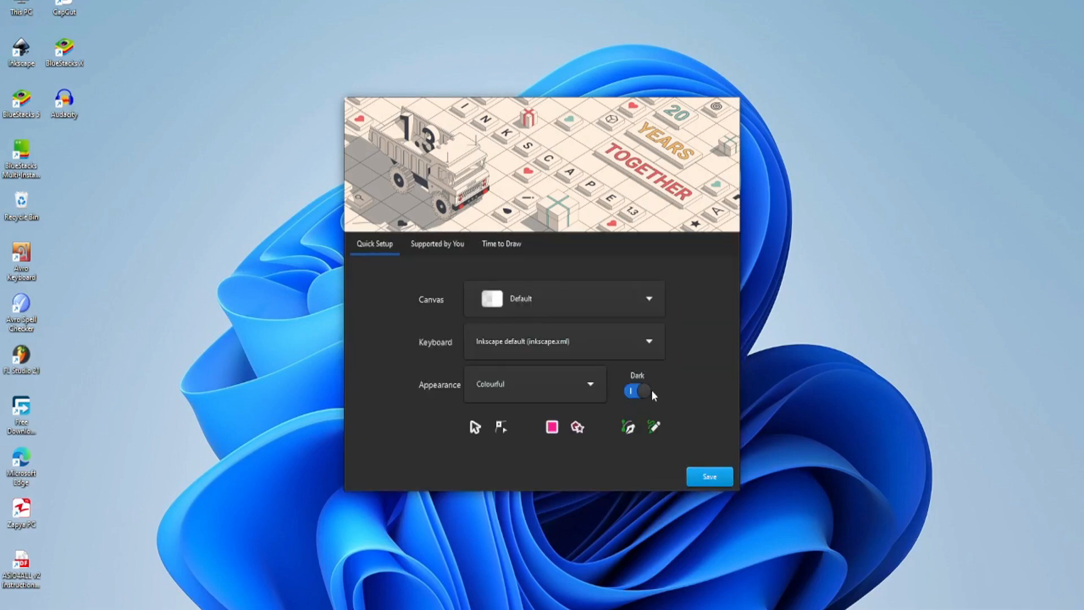
click(644, 391)
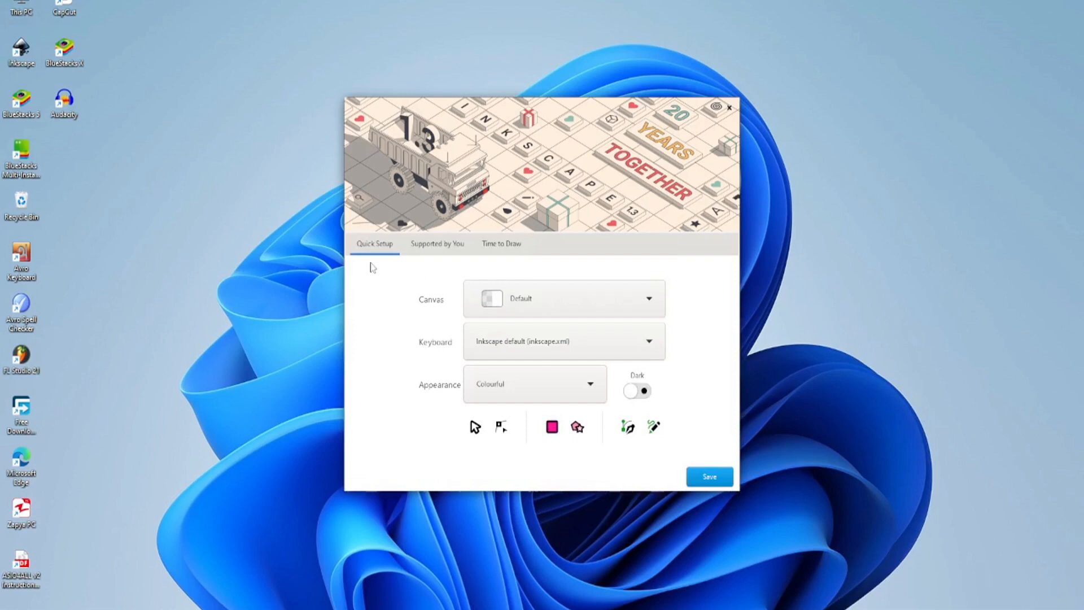
click(645, 392)
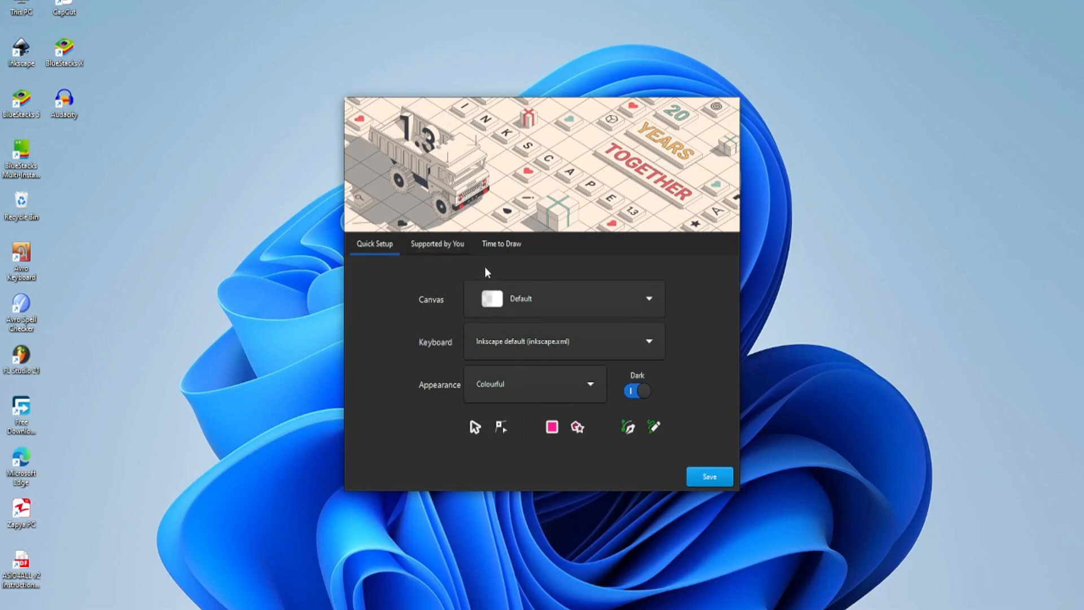
- Review the canvas and keyboard options in the quick setup, keeping the Default canvas and Inkscape default keyboard
click(654, 302)
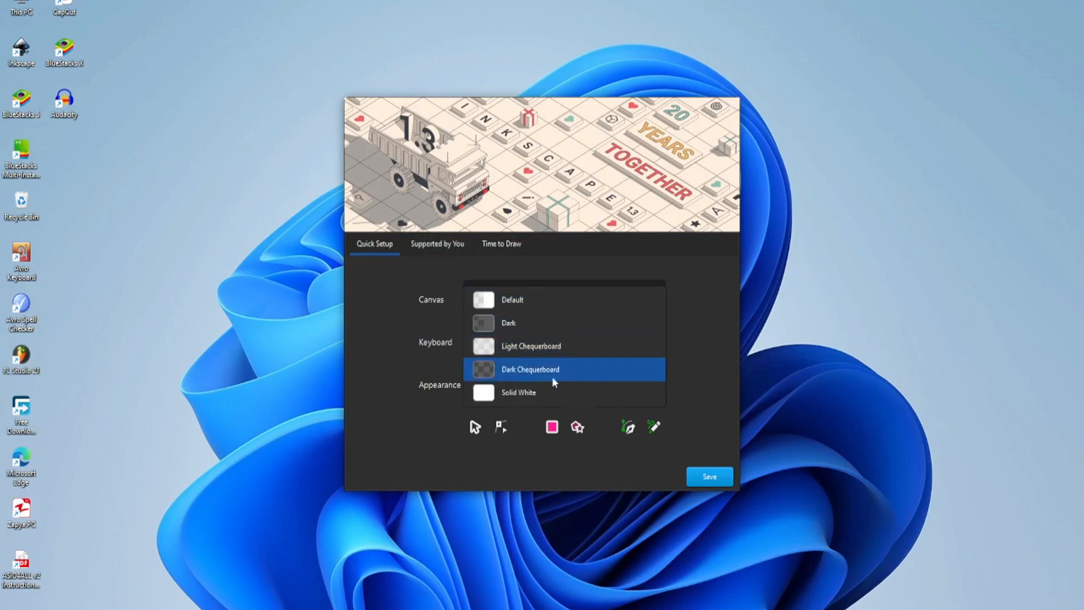
click(532, 307)
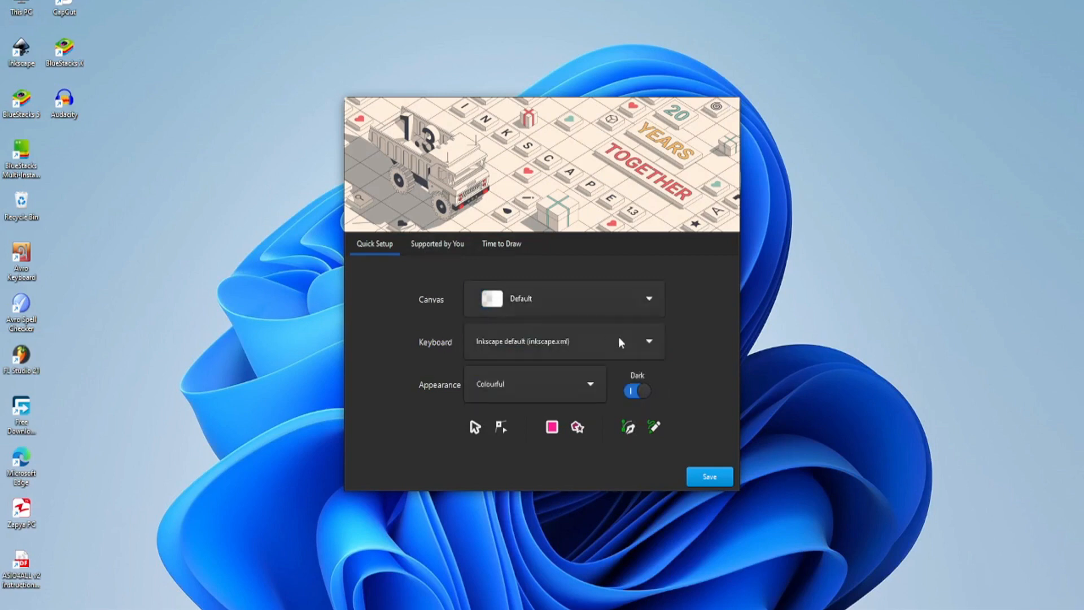
click(657, 342)
click(703, 338)
- Look through the welcome screen's pages and go to the Time to Draw page
click(428, 243)
click(503, 243)
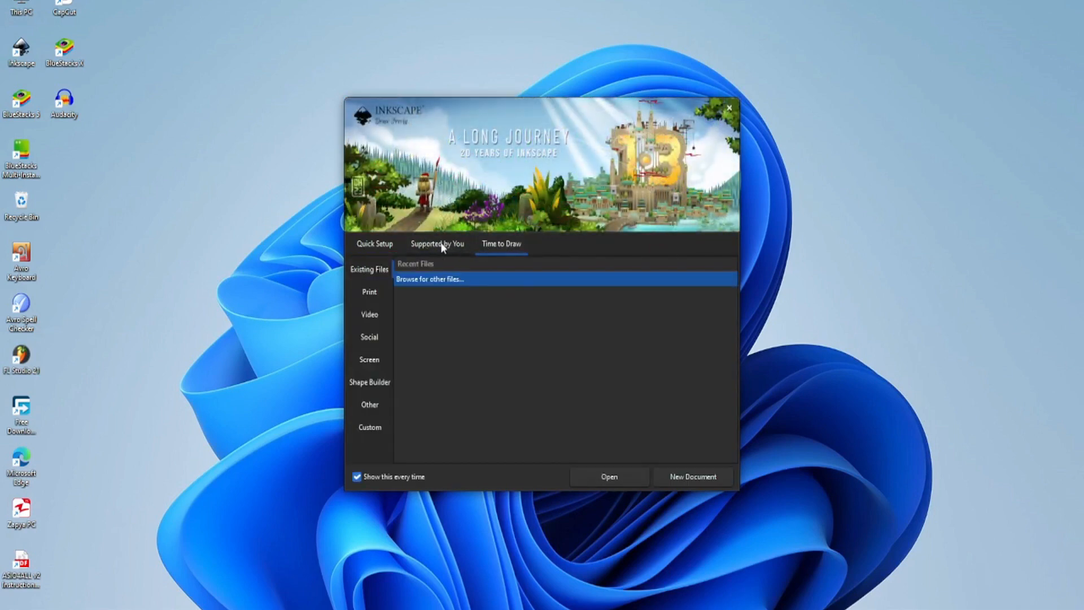
click(375, 243)
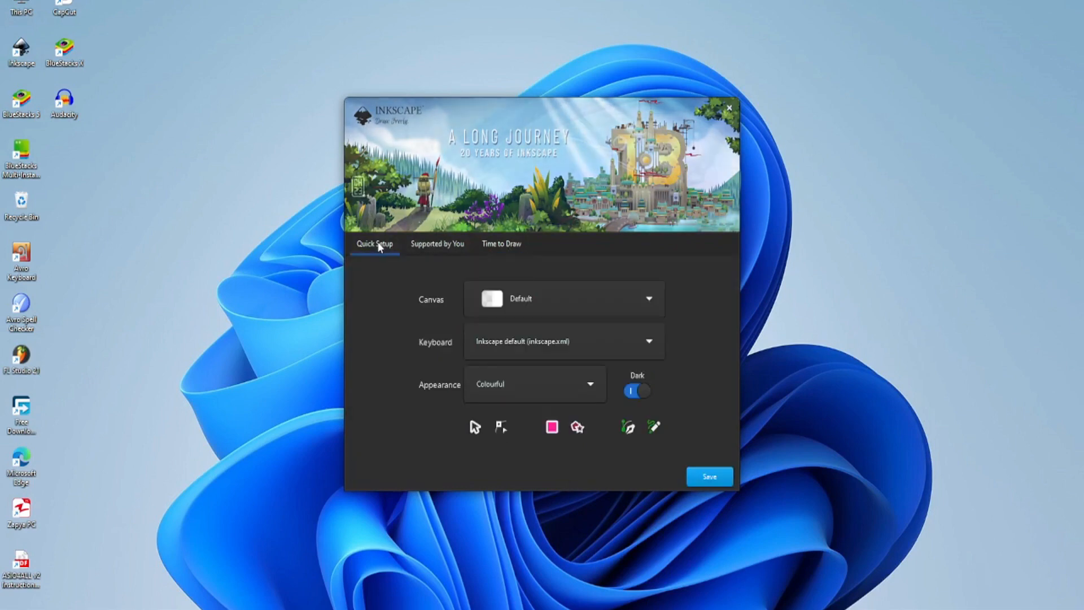
click(507, 243)
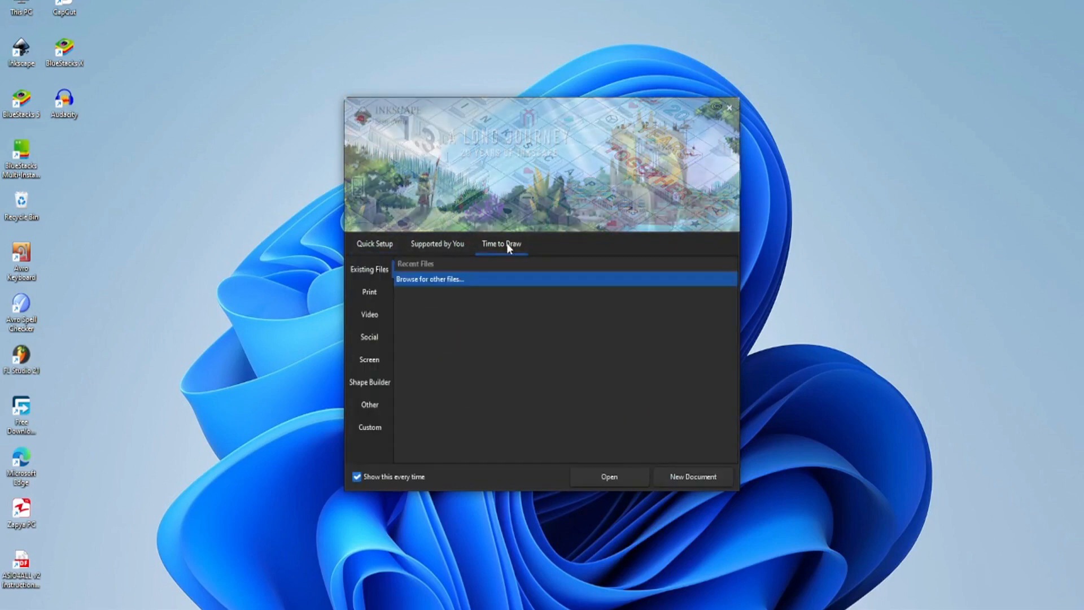
- Examine the existing files list and the Print document templates, from the A4 sizes to envelopes and business cards
click(371, 290)
click(367, 269)
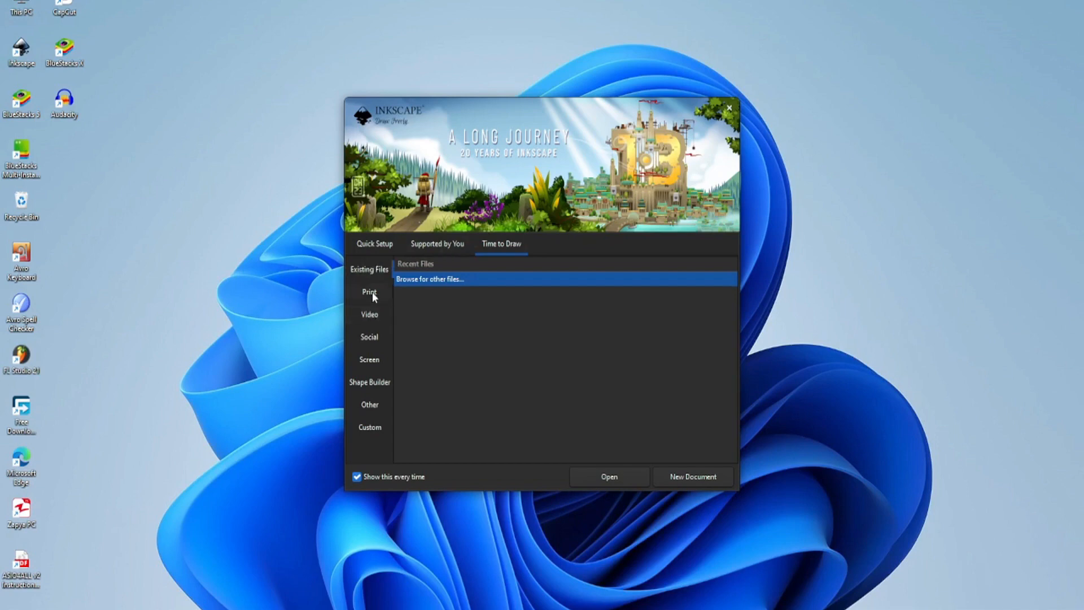
click(371, 292)
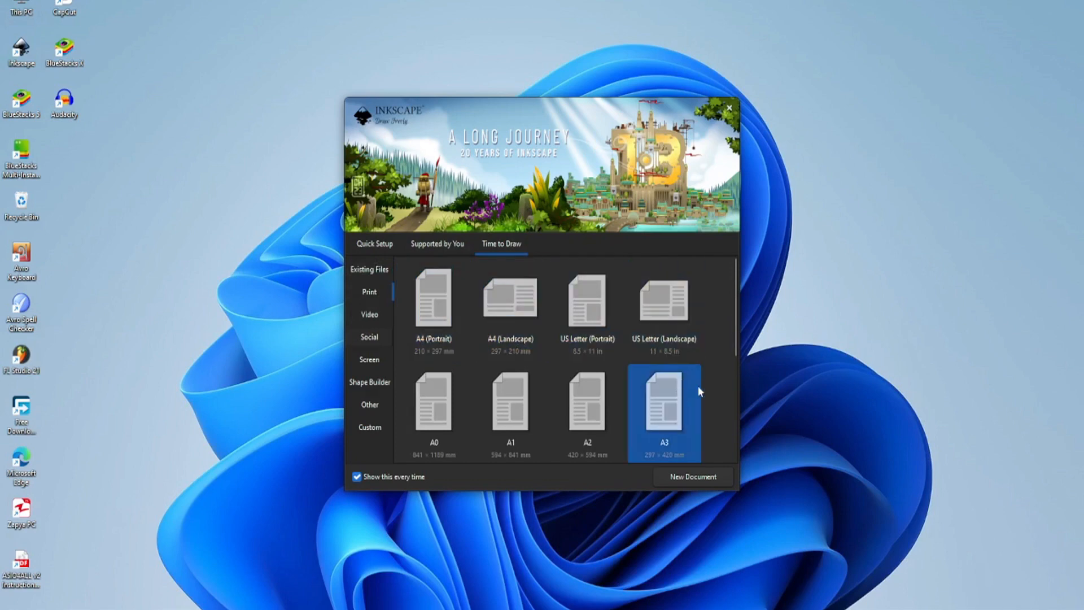
scroll(700, 388, down, 3)
scroll(700, 388, down, 3)
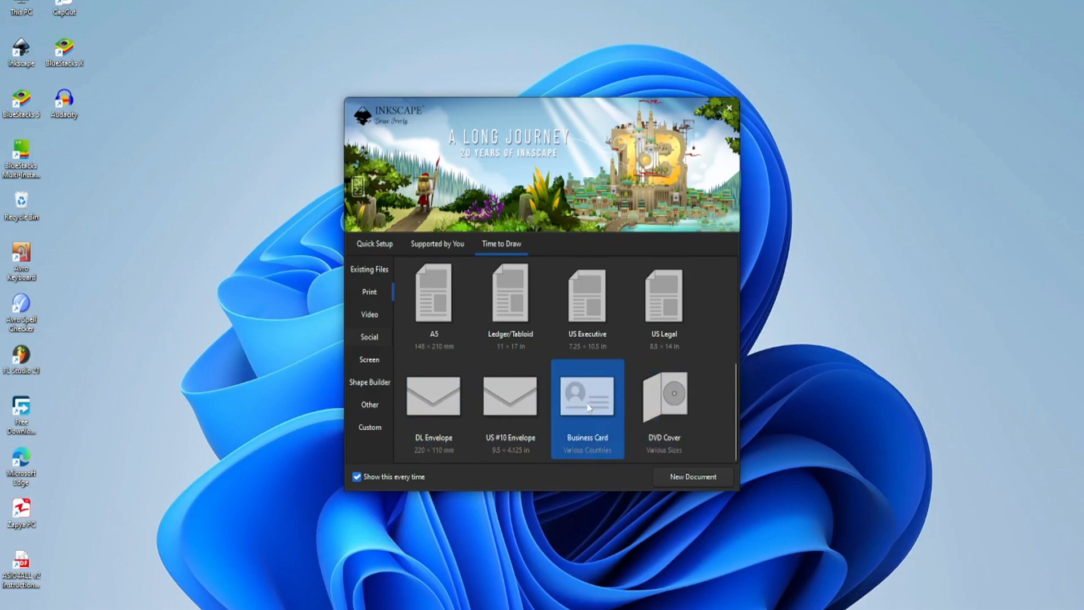
scroll(588, 407, up, 5)
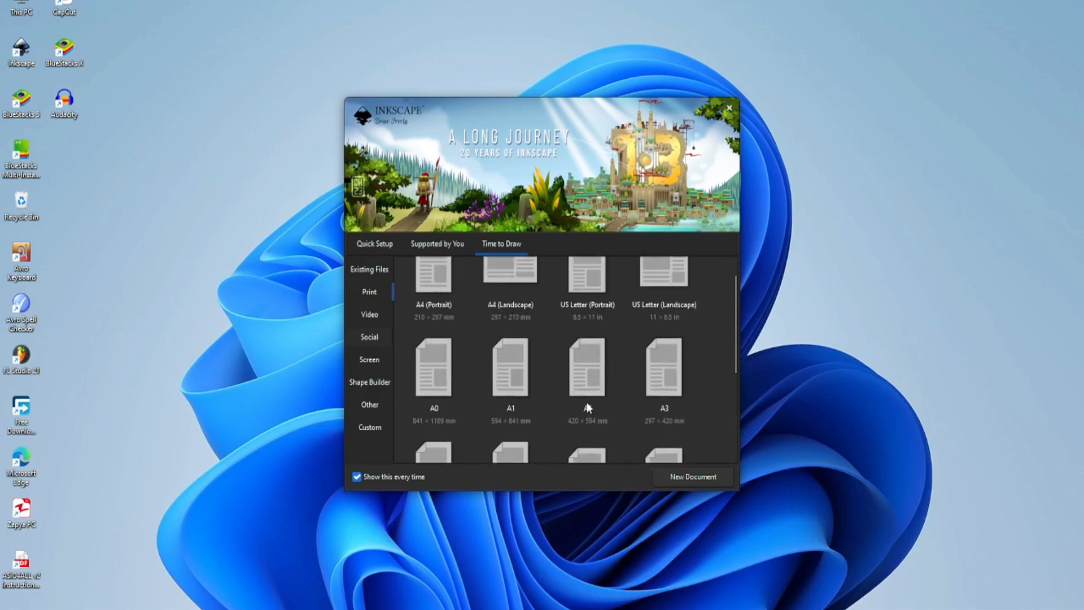
- Examine the Video document templates and the Social templates, from the Facebook formats to the LinkedIn and Snapchat ones
click(371, 316)
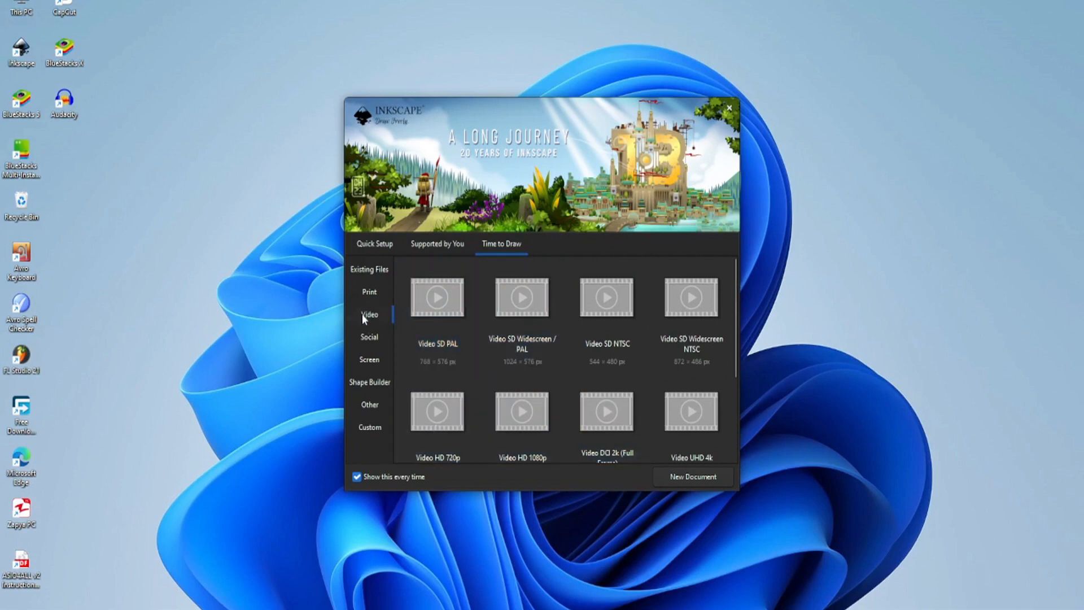
click(374, 339)
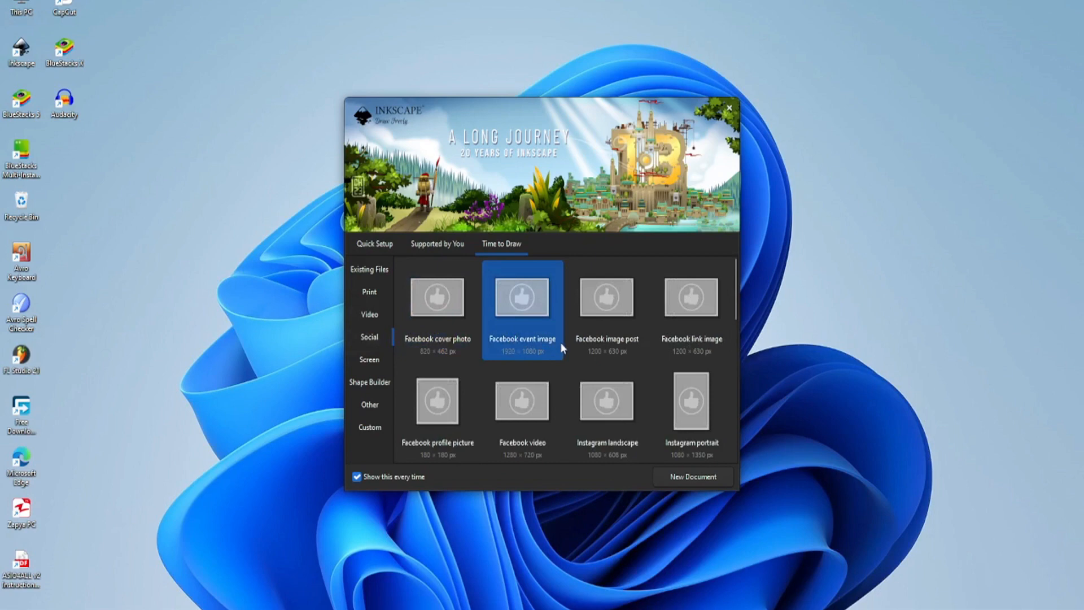
scroll(534, 400, down, 3)
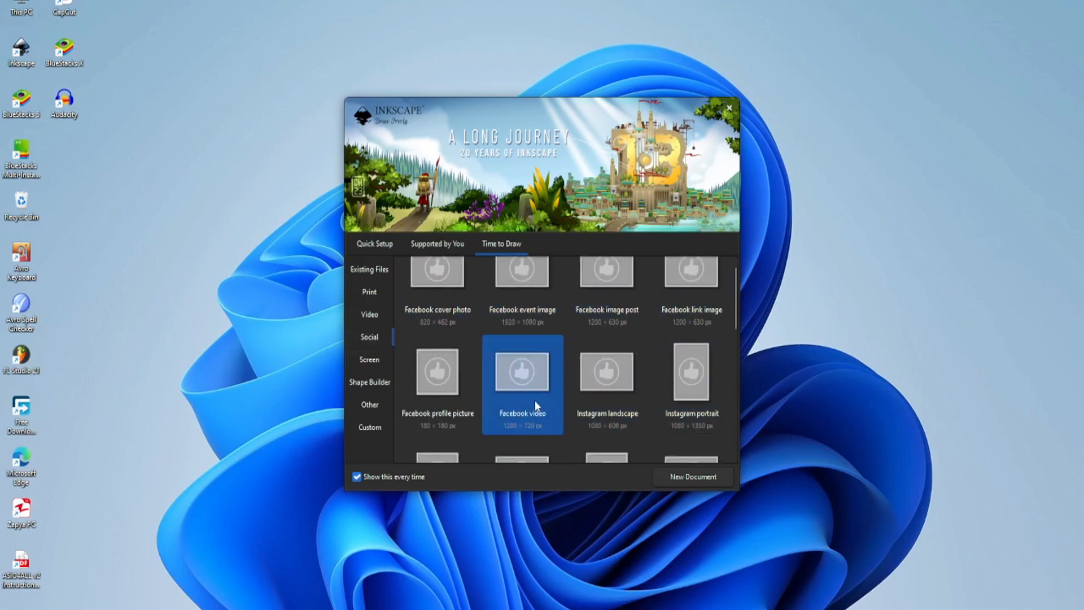
scroll(534, 400, down, 3)
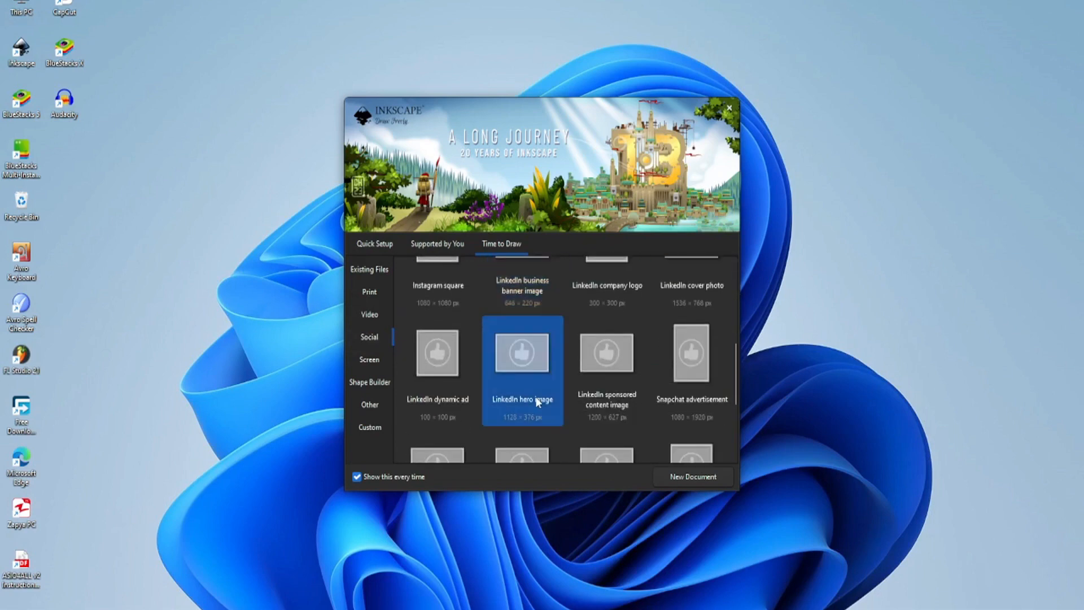
scroll(535, 397, up, 5)
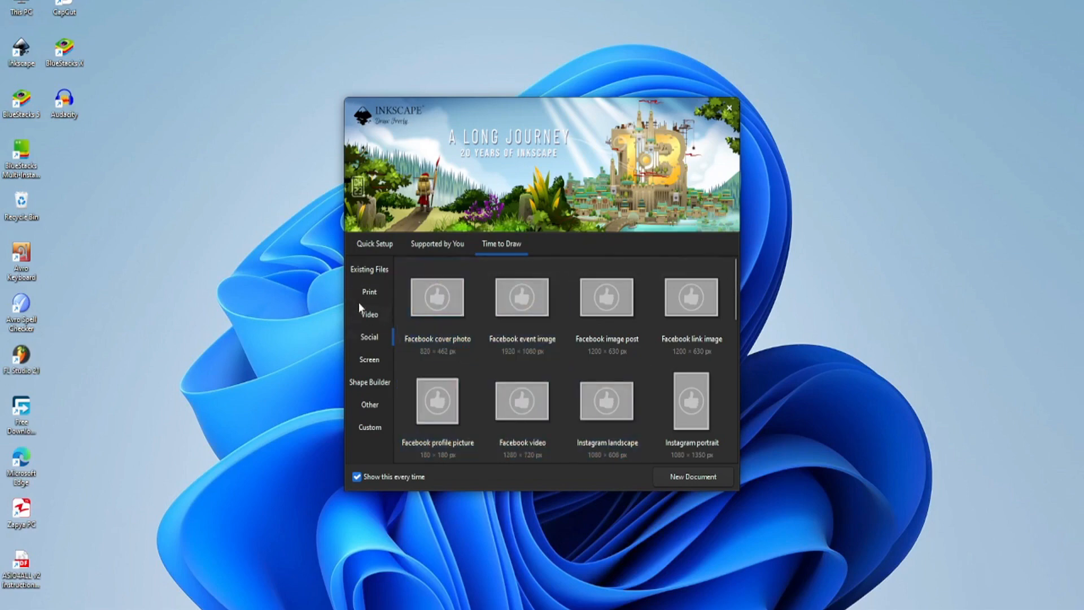
- Create a new document from the Print category's Business Card template in the 3.5in x 2in (US/Canada) size
click(368, 292)
scroll(635, 418, down, 5)
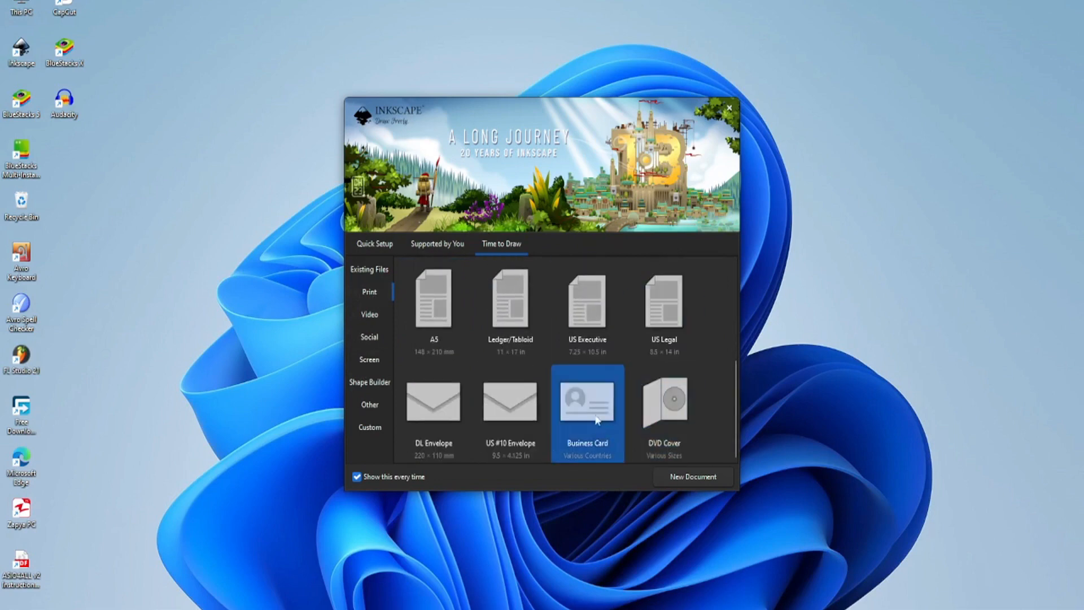
click(579, 410)
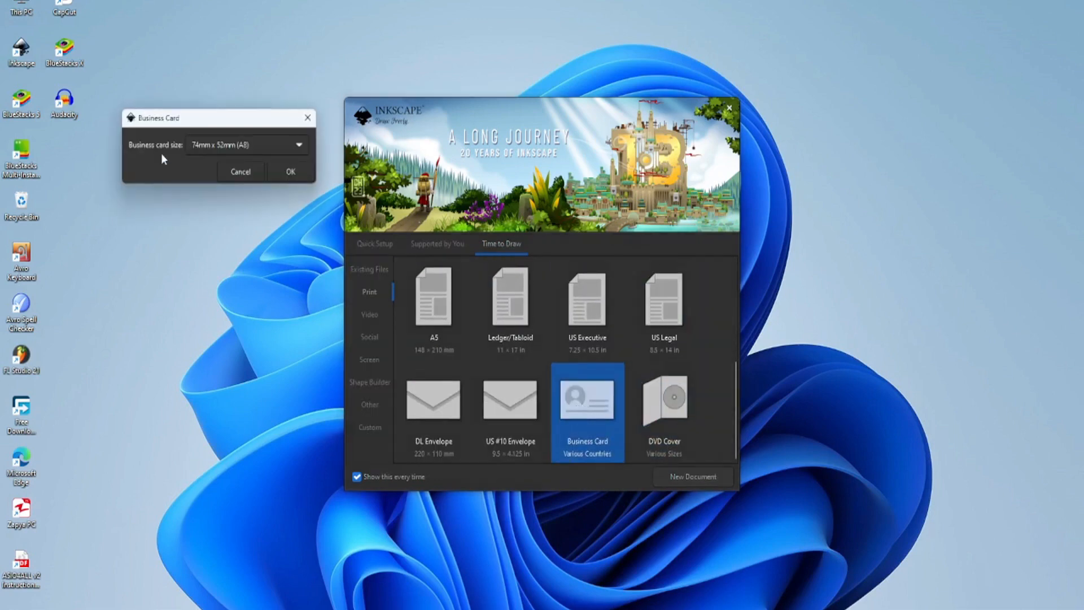
click(299, 145)
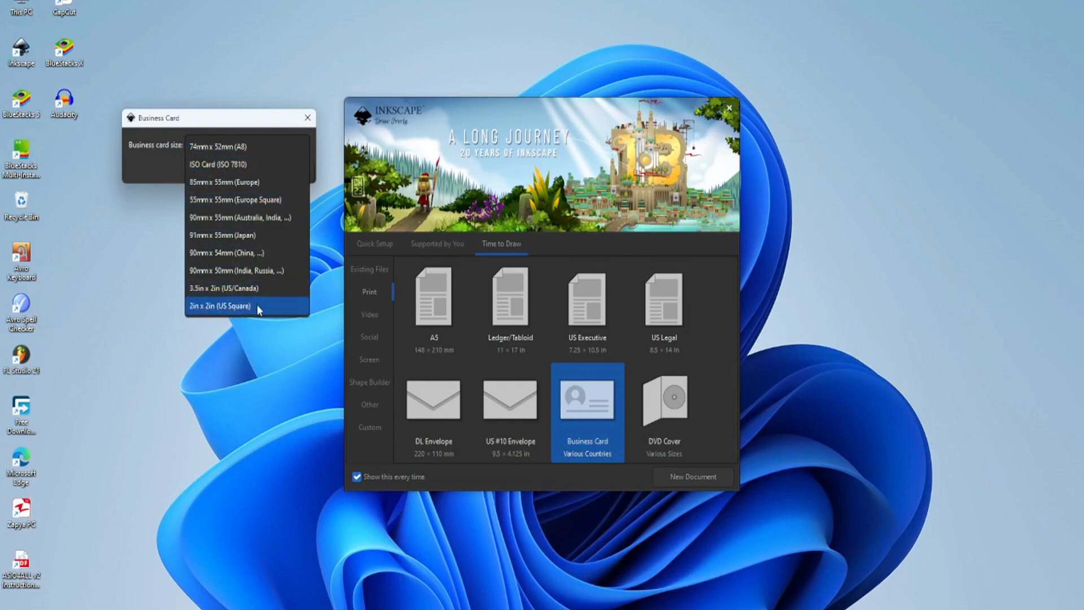
click(220, 289)
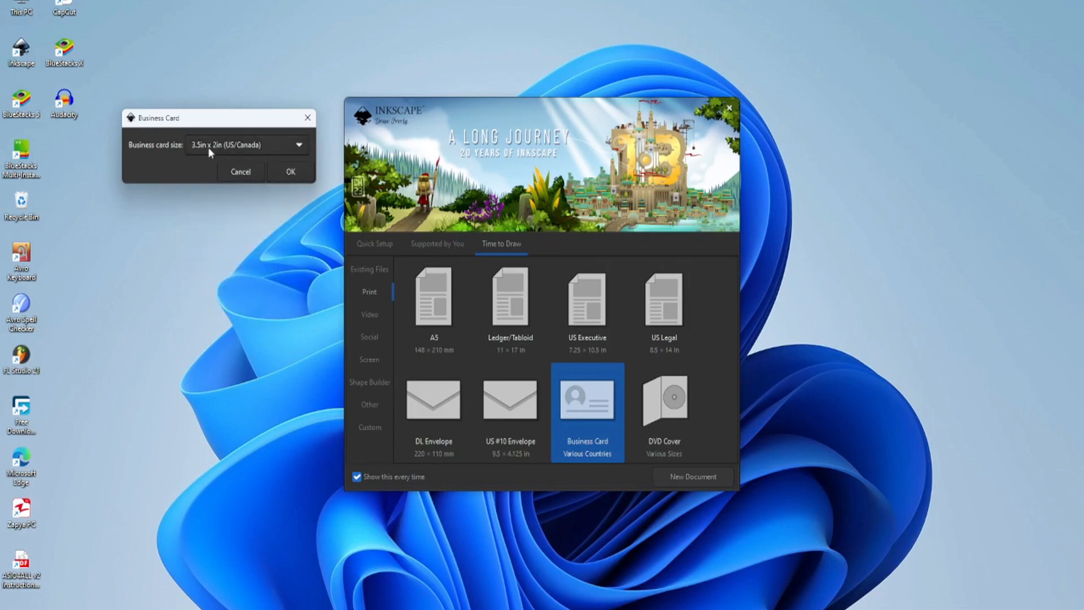
click(289, 169)
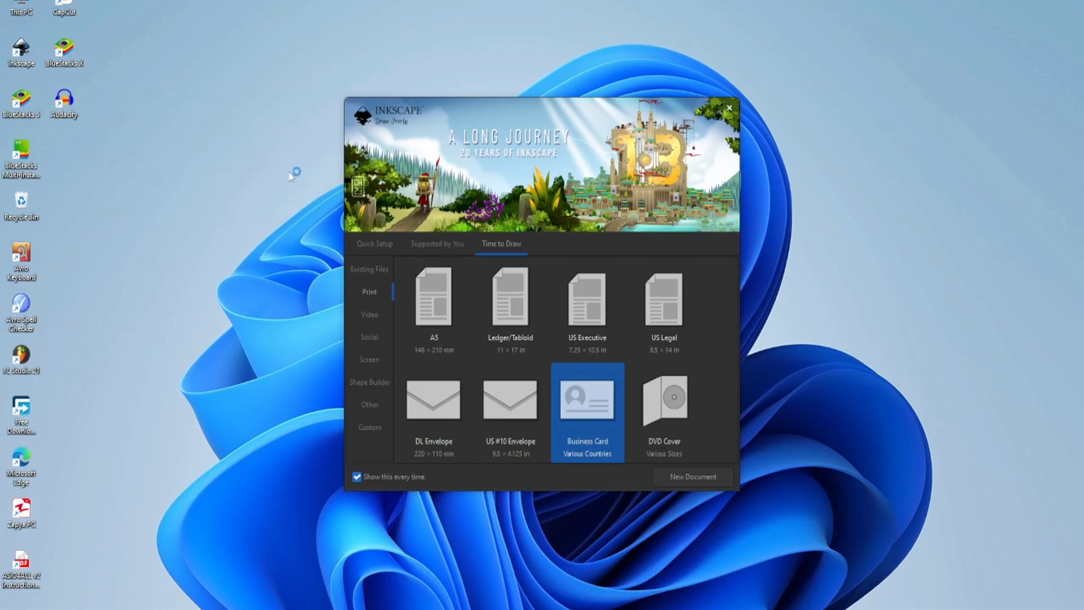